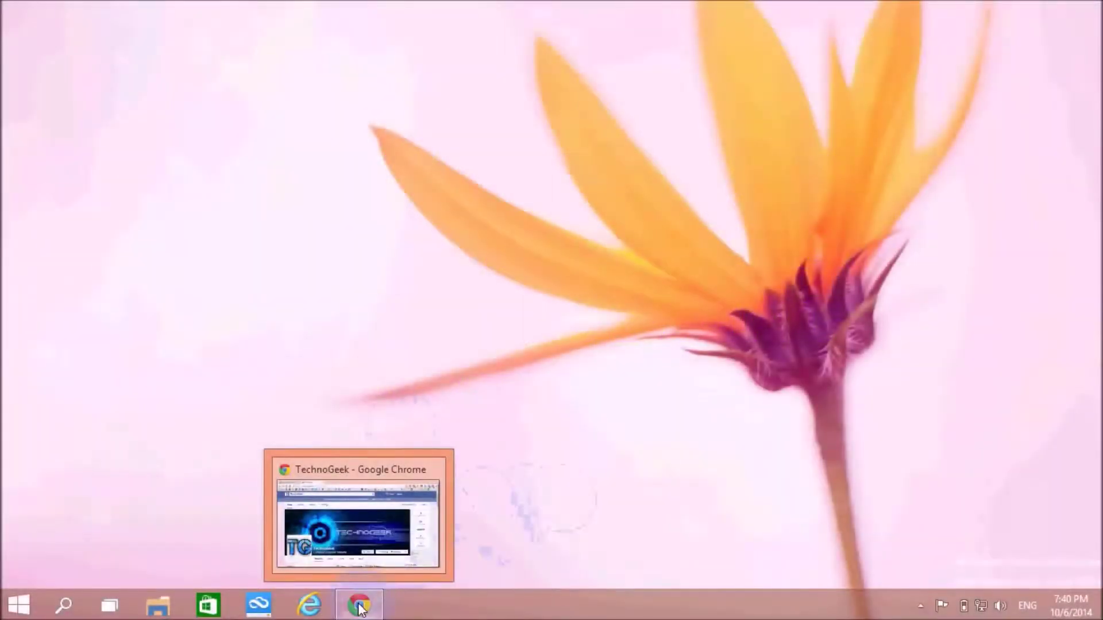
Step: Restore Chrome from the taskbar and bring the Flipkart Diwali Offers tab forward
left_click(360, 608)
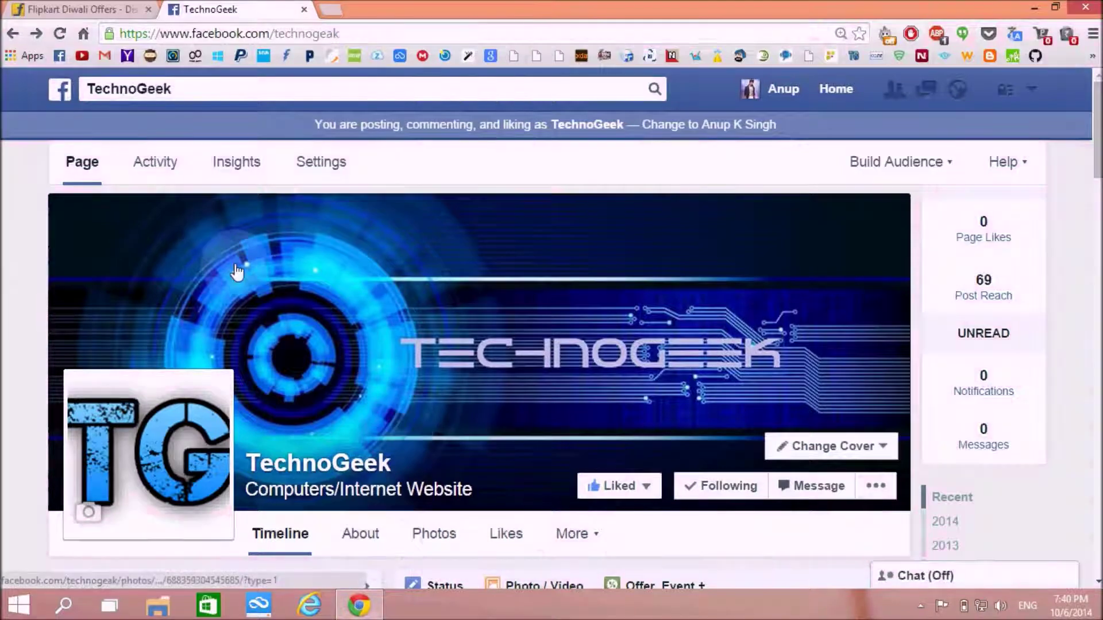
scroll(517, 404, "down", 2)
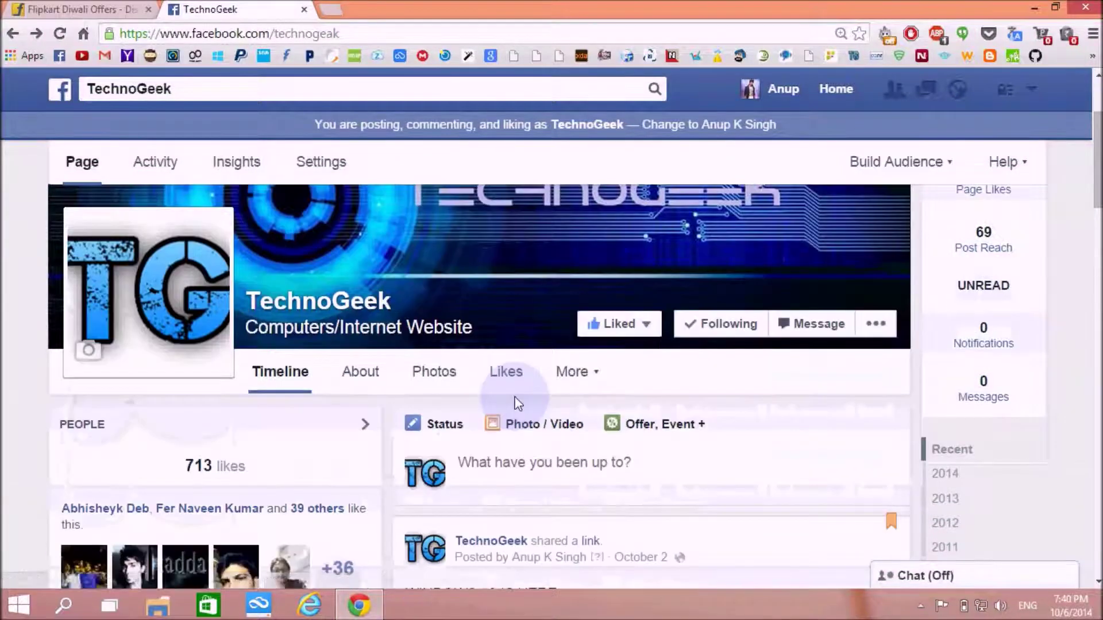
scroll(518, 403, "up", 2)
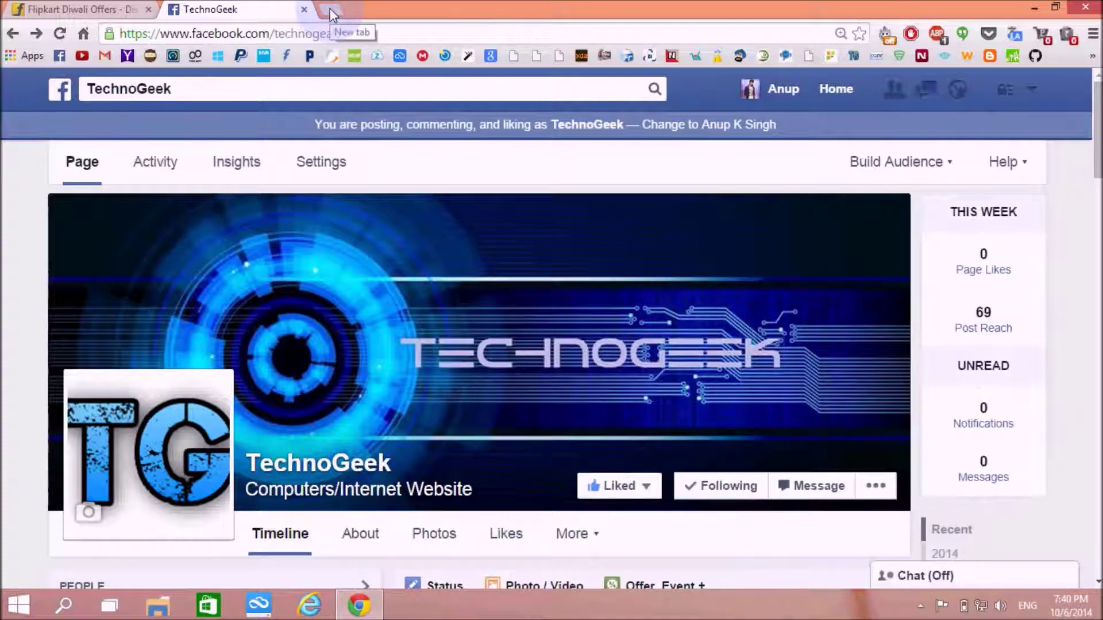
left_click(129, 8)
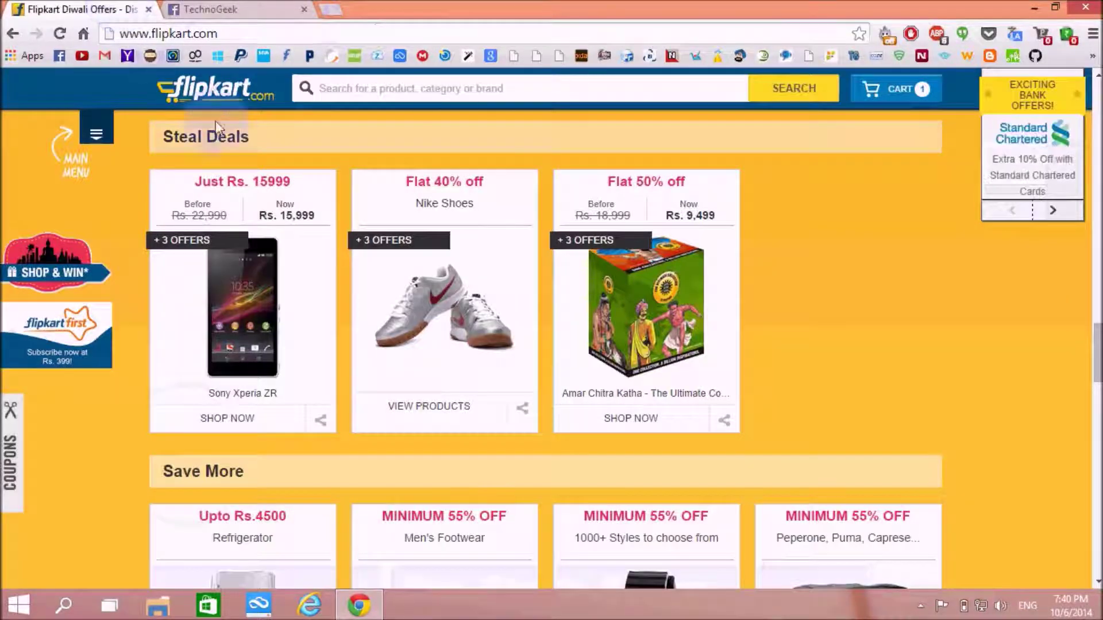
scroll(278, 160, "up", 4)
scroll(283, 161, "up", 3)
scroll(284, 160, "up", 4)
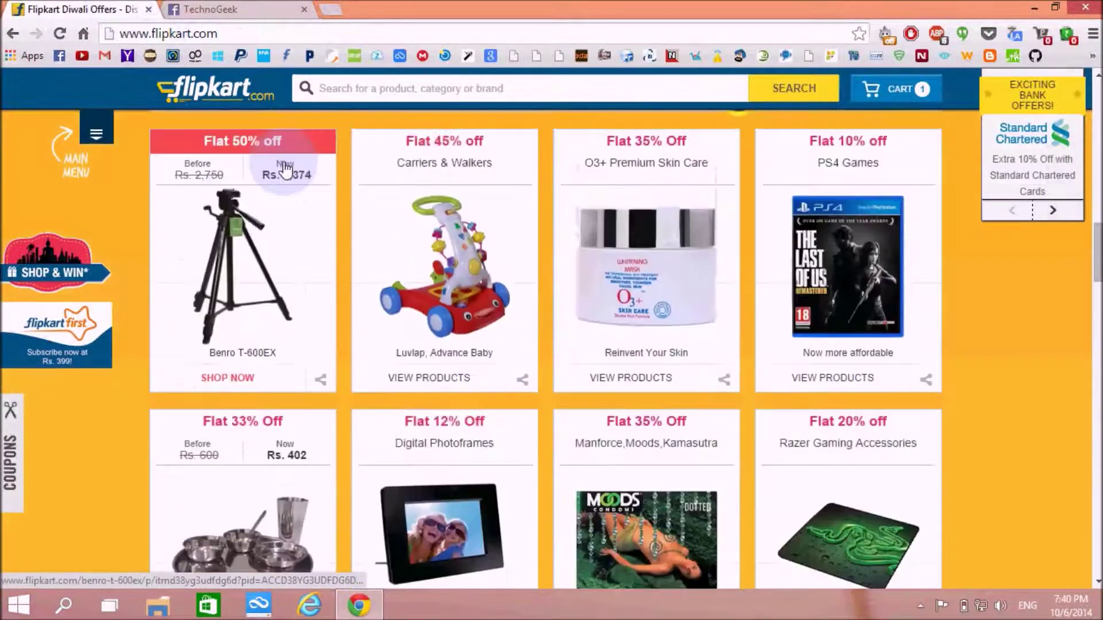
scroll(283, 161, "up", 5)
scroll(284, 162, "up", 4)
scroll(284, 161, "up", 5)
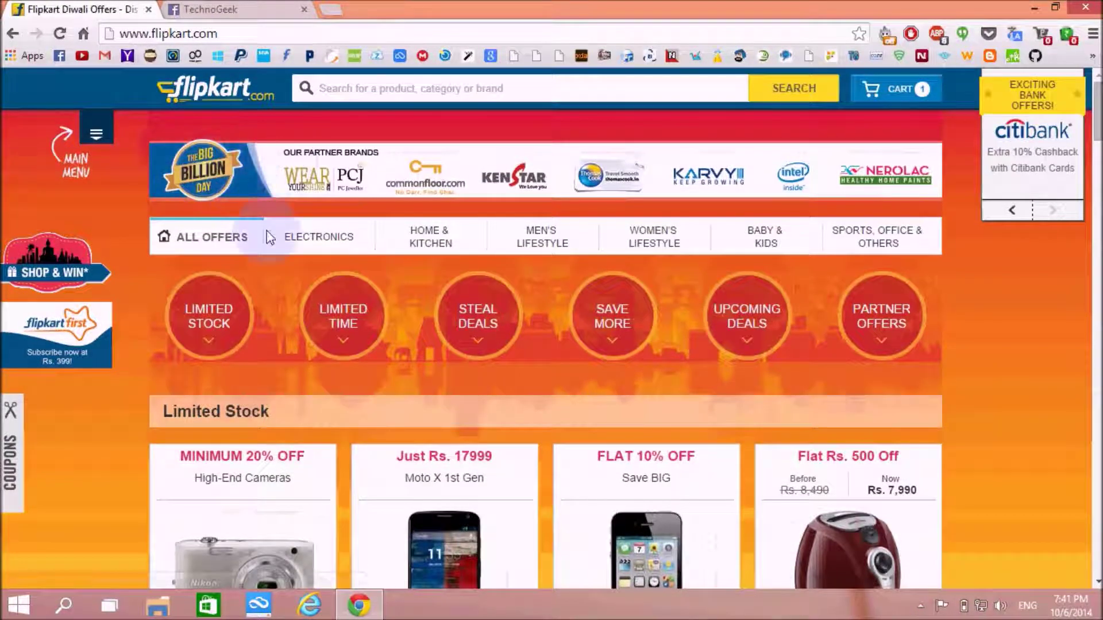
scroll(379, 362, "down", 1)
scroll(401, 357, "down", 1)
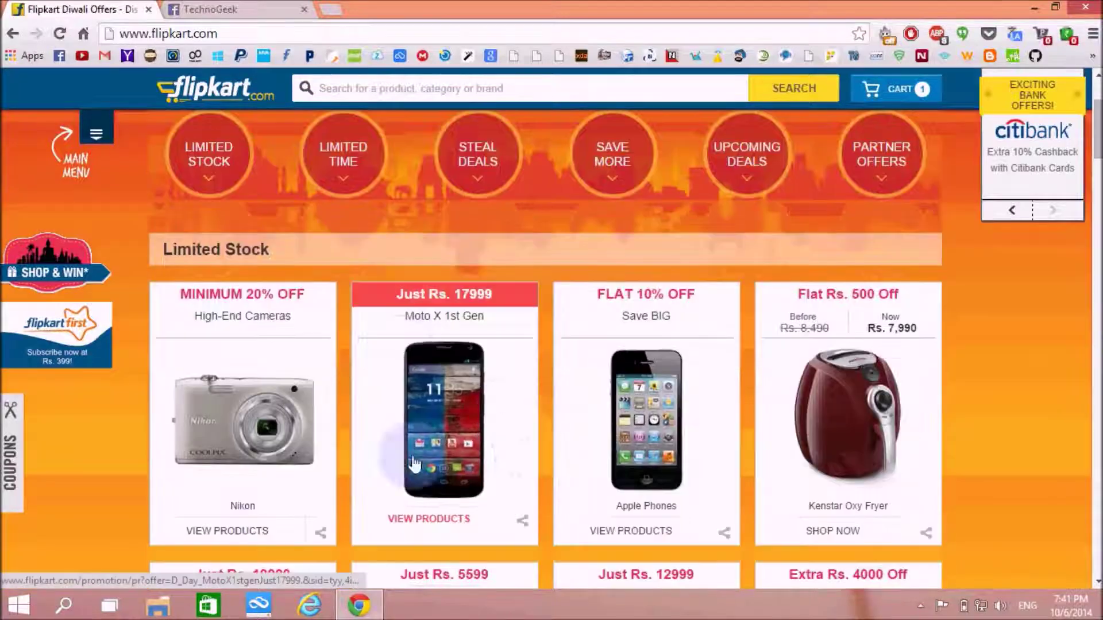
Step: From the Apple Phones deal, open the Space Grey 16 GB iPhone 5S (Rs. 49,999)
left_click(655, 395)
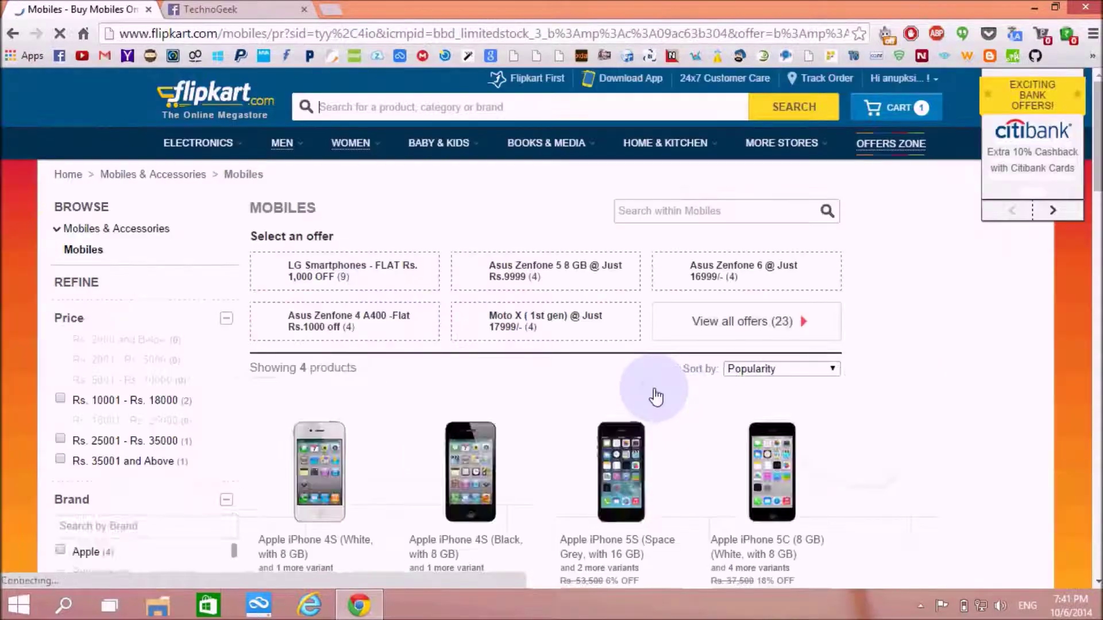
scroll(902, 334, "down", 2)
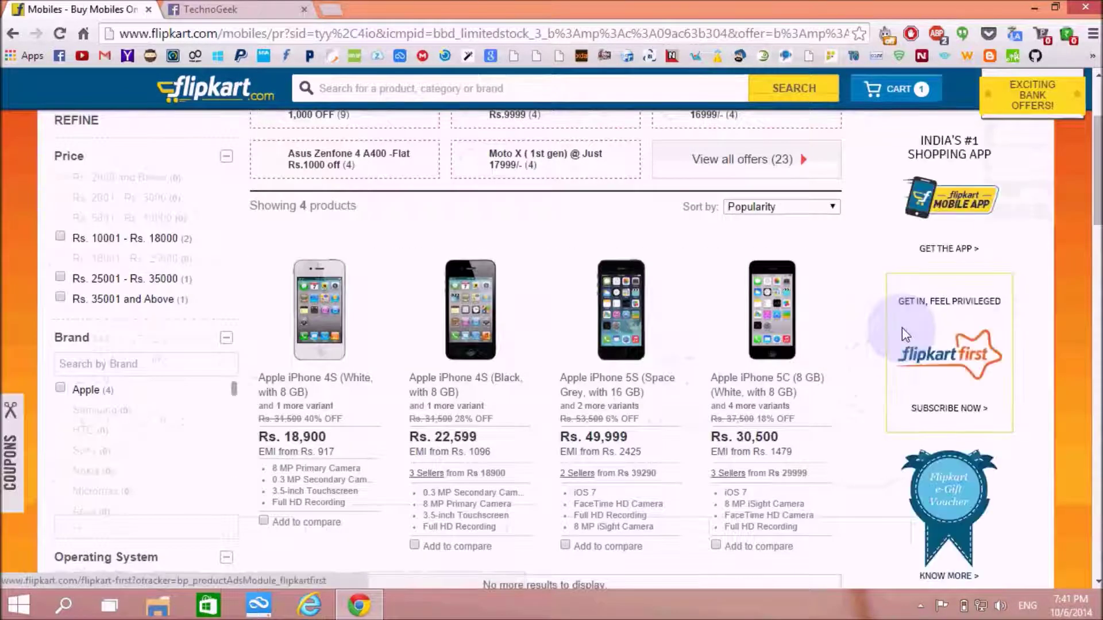
left_click(611, 384)
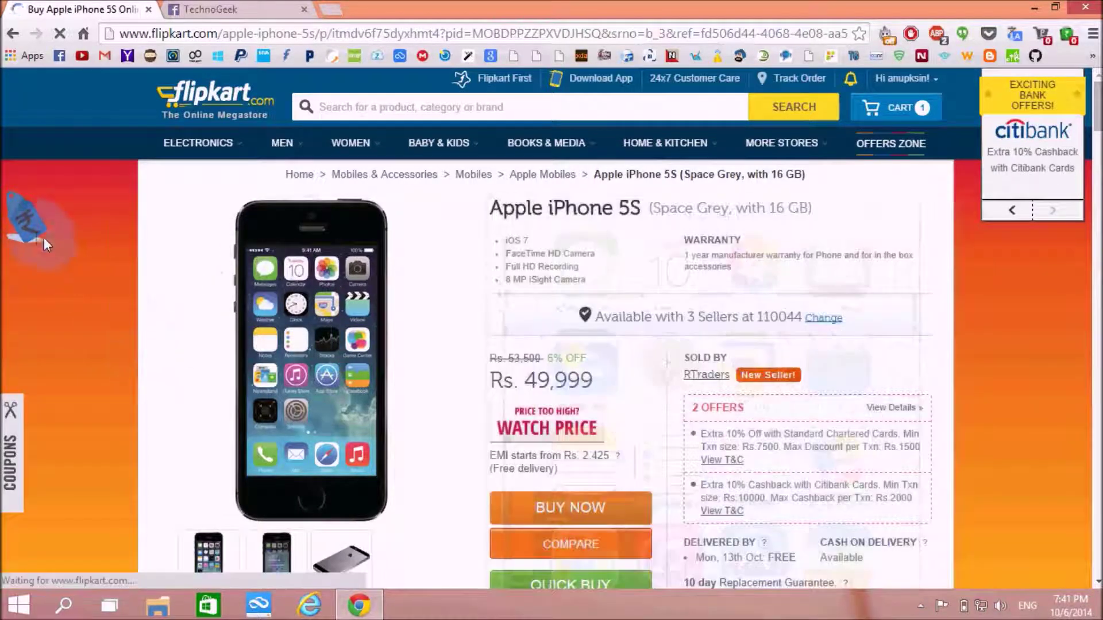
Step: Check the Gold iPhone 5s price on Amazon (₹39,875), then open Flipkart's Pricekart comparison
left_click(32, 228)
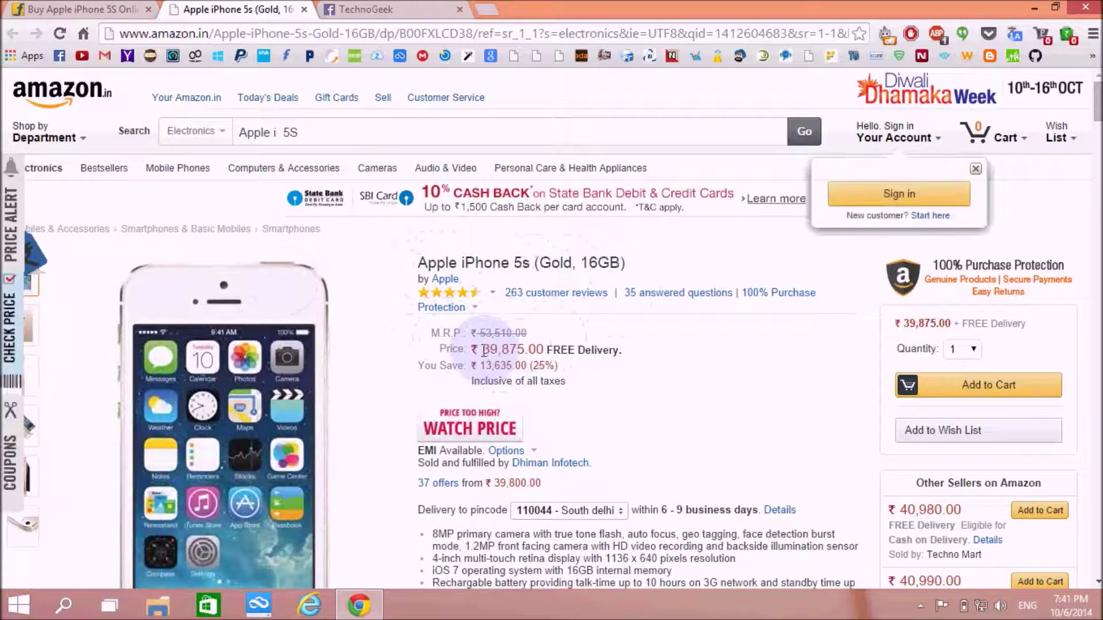
left_click(623, 366)
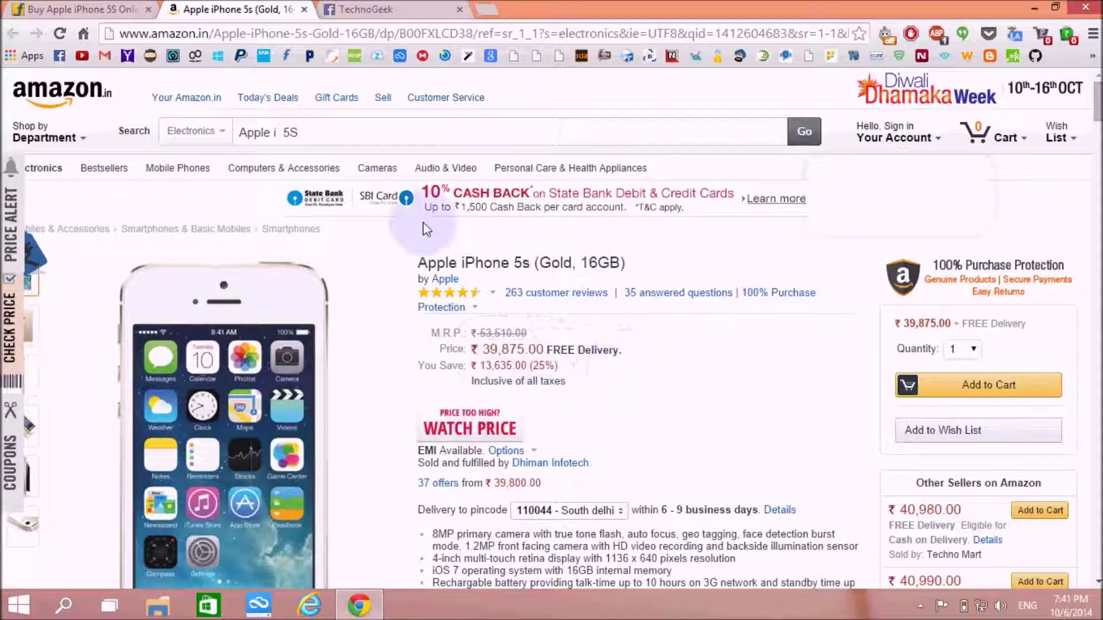
left_click(88, 9)
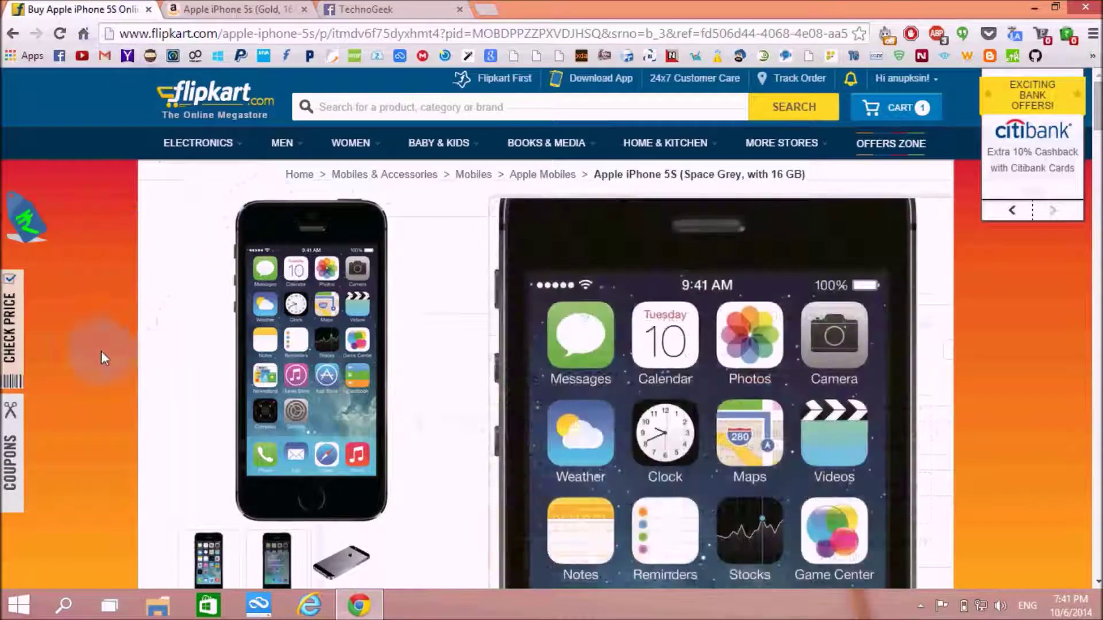
left_click(11, 345)
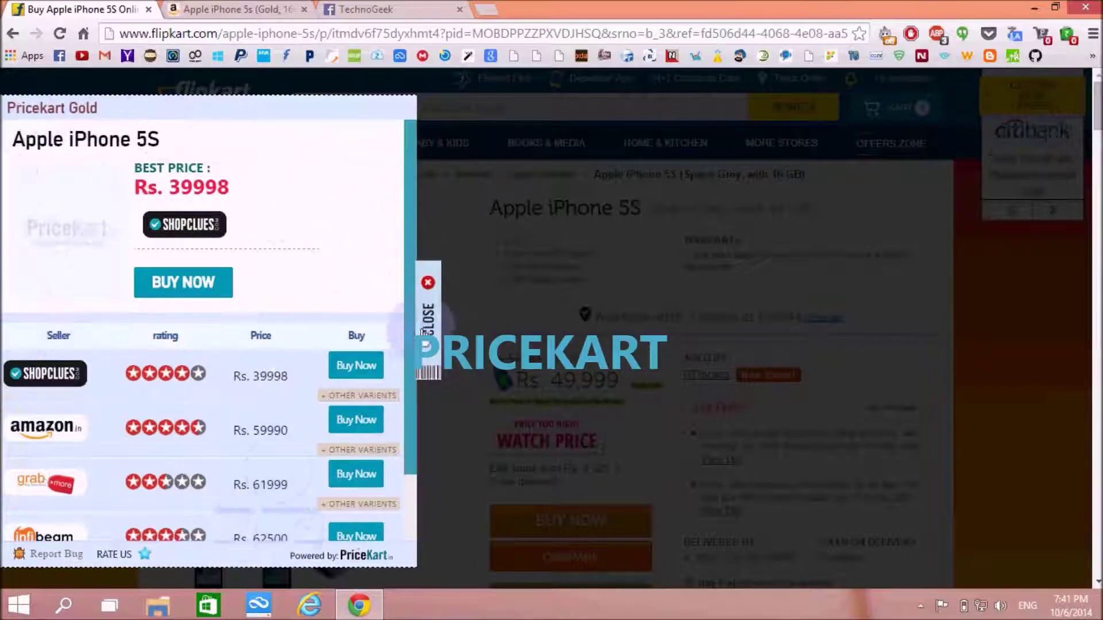
mouse_move(409, 294)
left_mouse_down()
mouse_move(406, 366)
mouse_move(415, 284)
left_mouse_up()
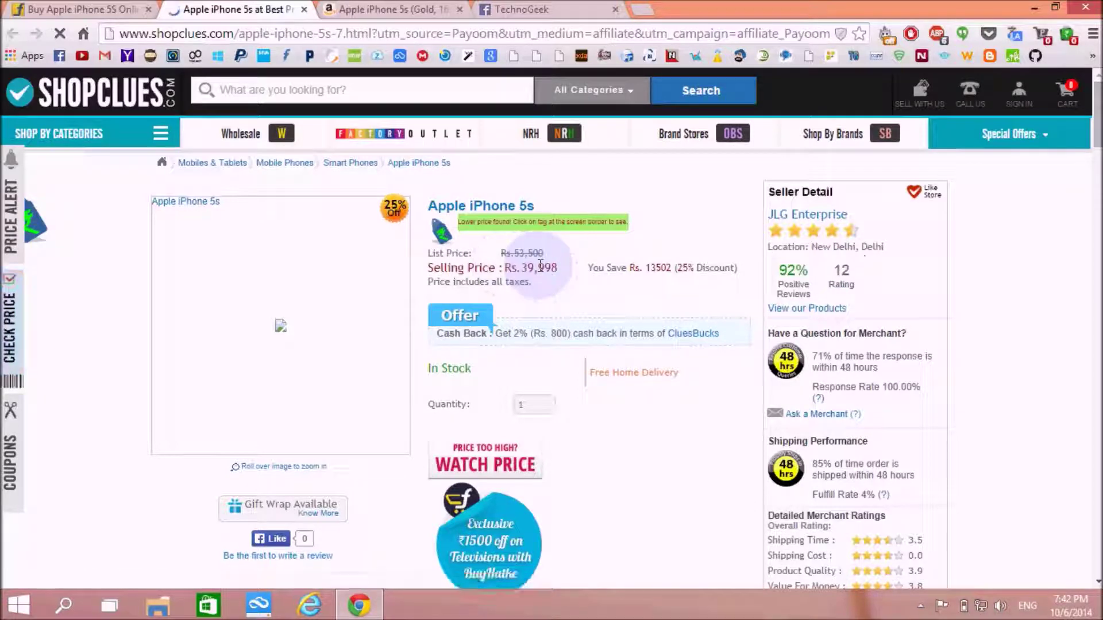
Step: Open a new browser tab showing Chrome's Apps page
left_click(653, 11)
left_click(26, 56)
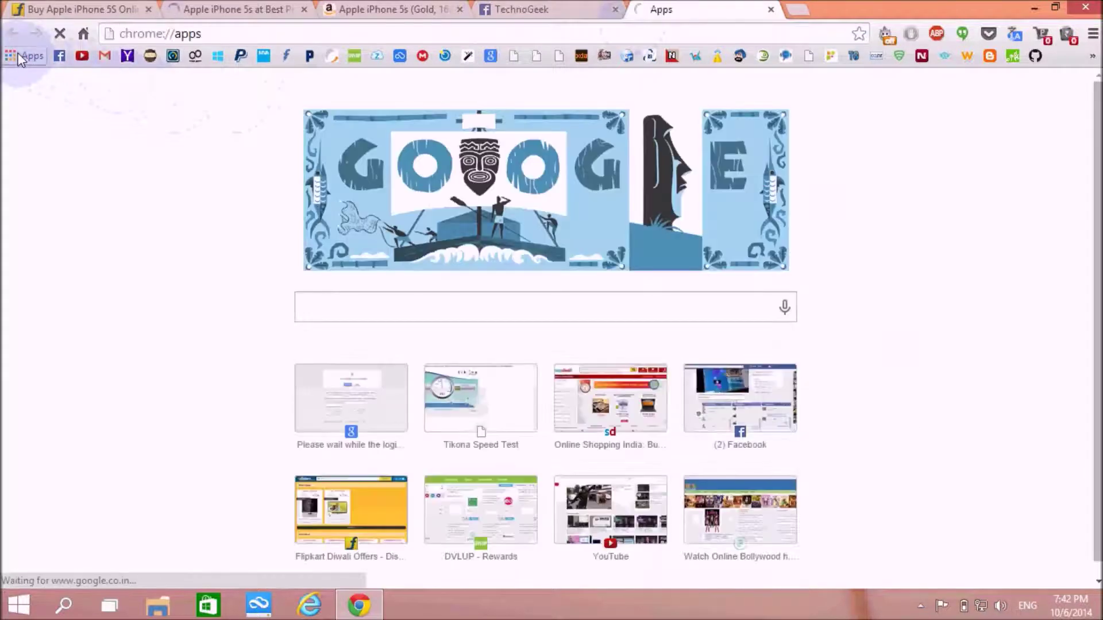
Step: Search the Chrome Web Store for 'pricekart', then for 'makkhichoose'
left_click(200, 202)
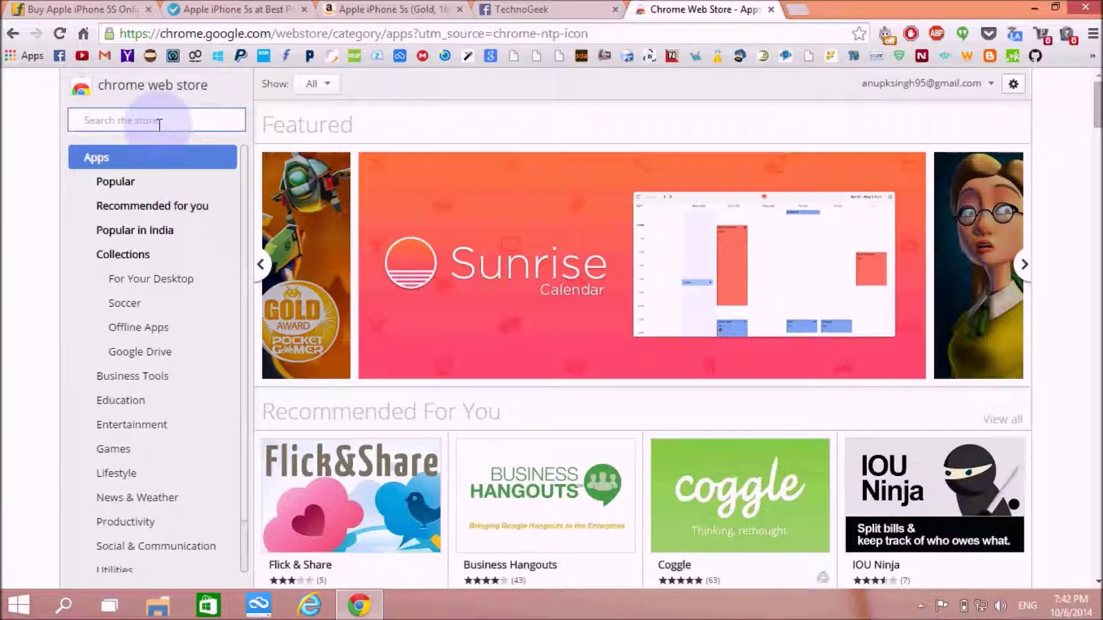
type("pricekar")
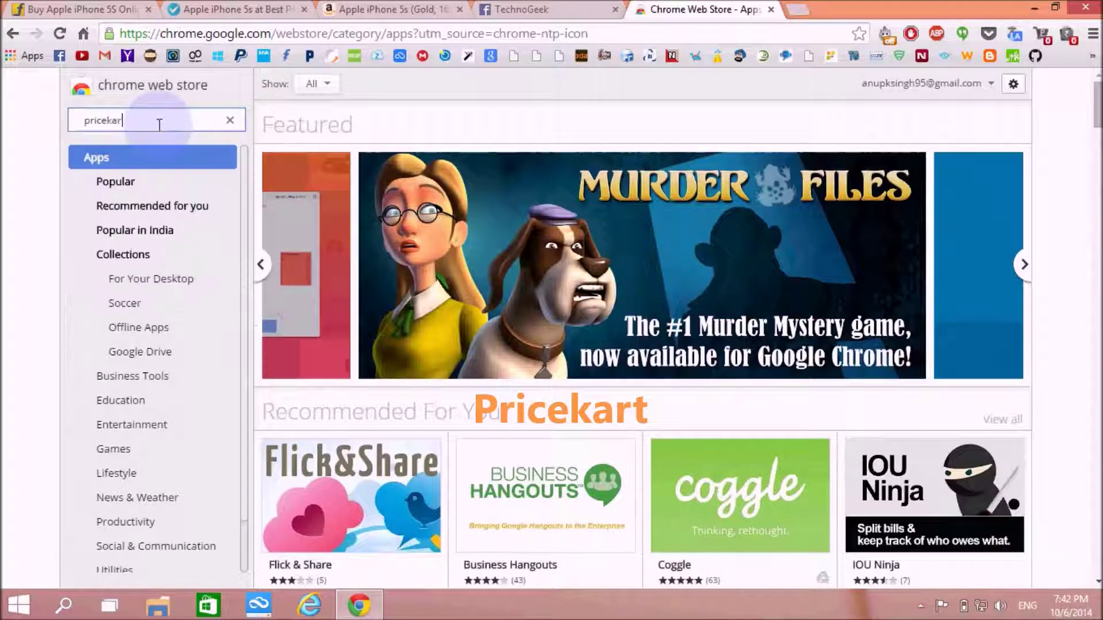
type("t")
key("Return")
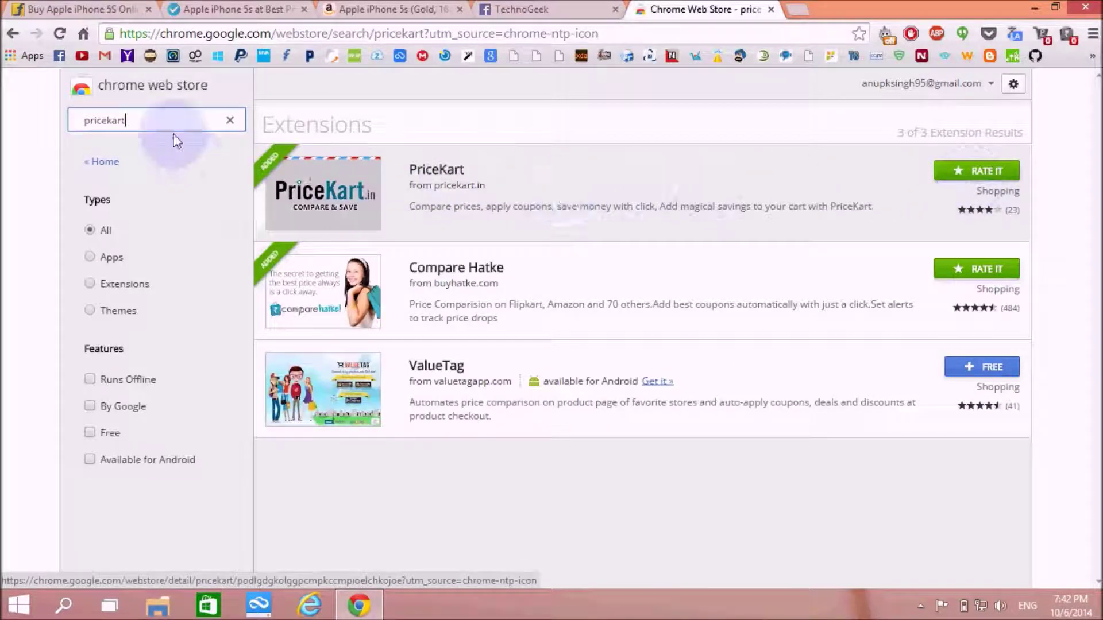
key("BackSpace")
key("BackSpace")
key("BackSpace")
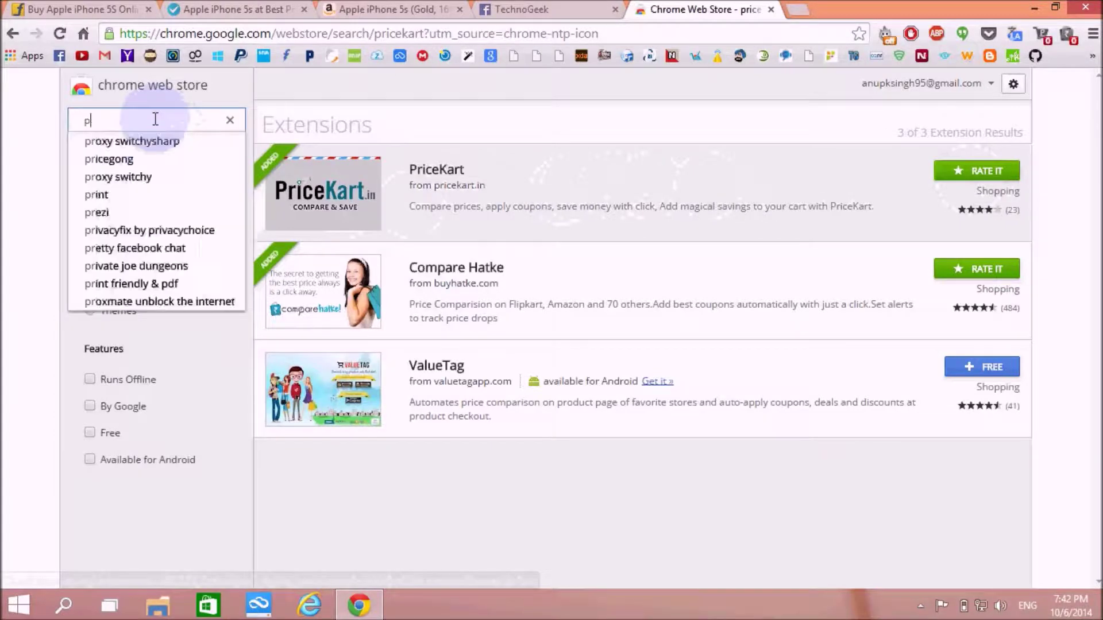
key("BackSpace")
type("ma")
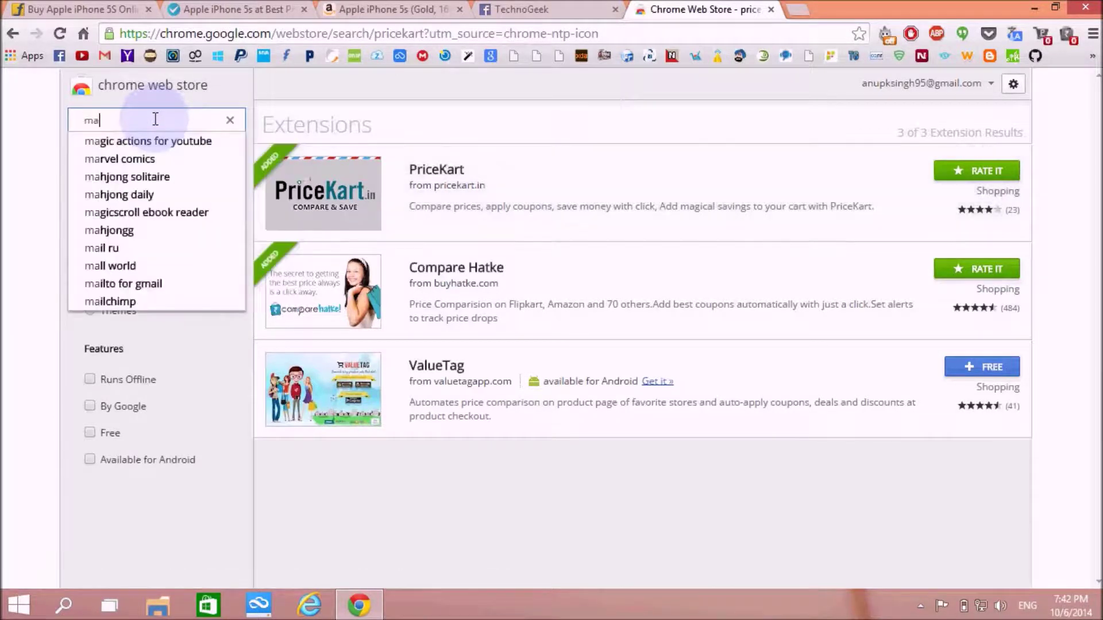
type("khichoose")
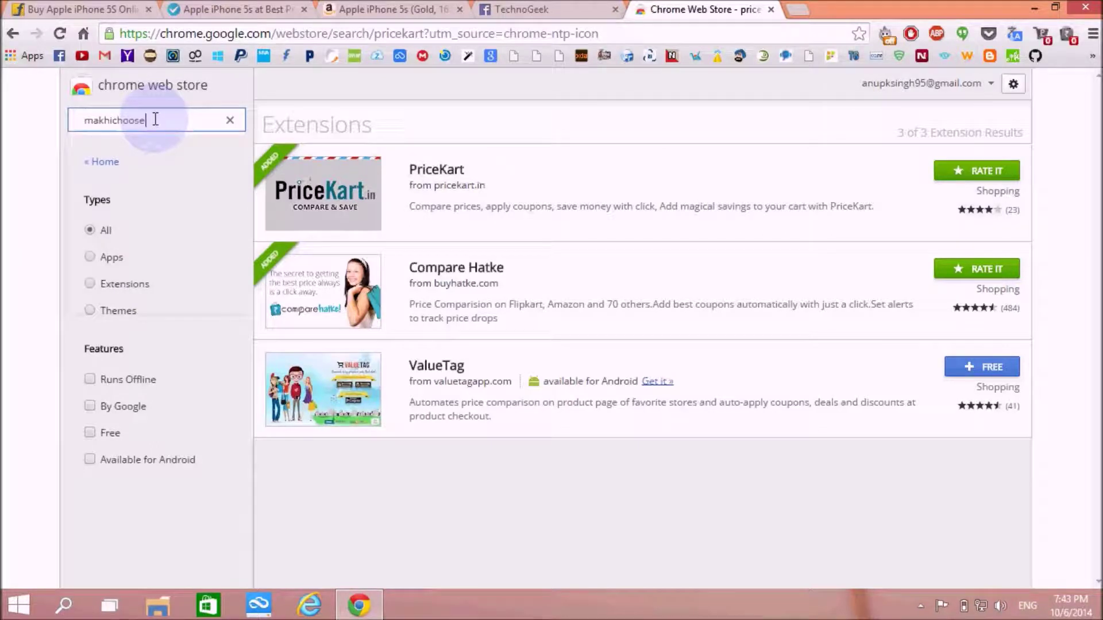
key("Return")
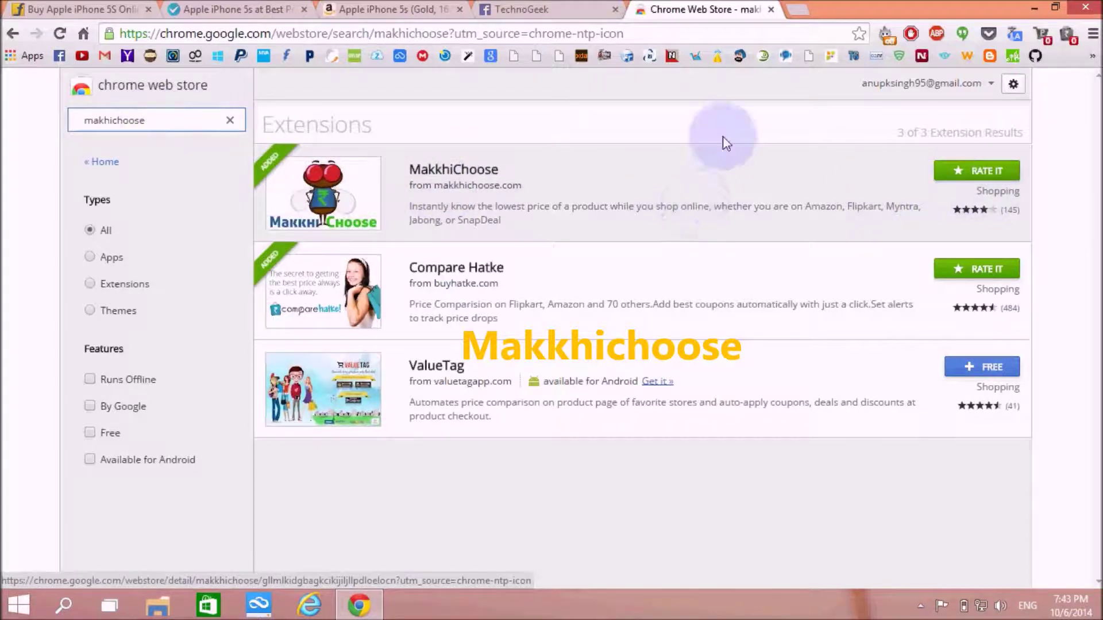
Step: Close the Web Store tab, dismiss Flipkart's Pricekart panel, and refresh the desktop
left_click(771, 10)
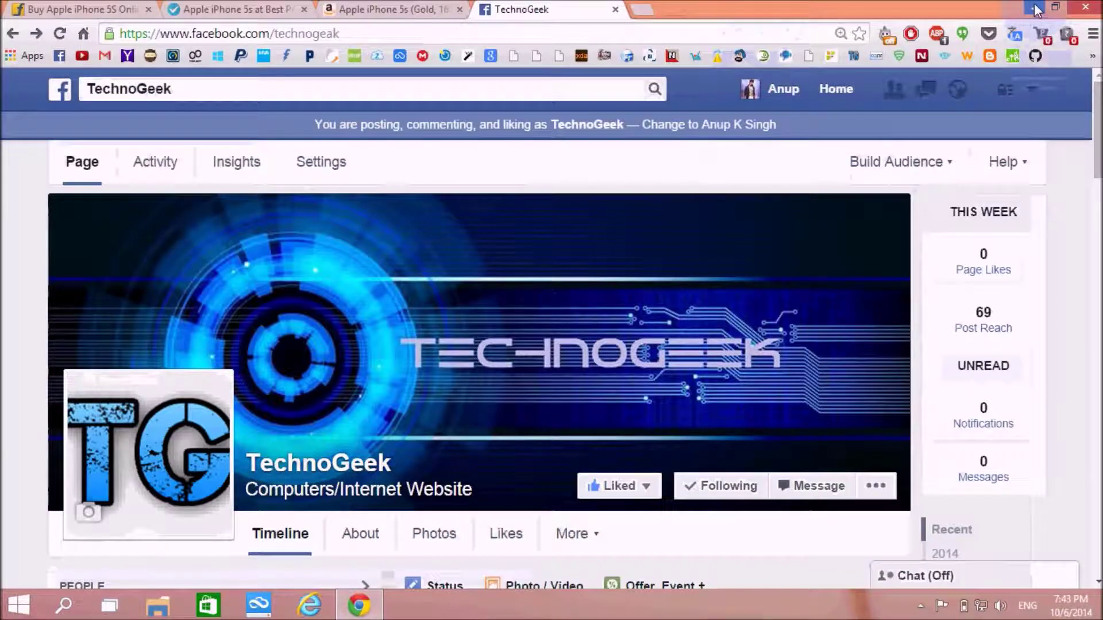
left_click(63, 10)
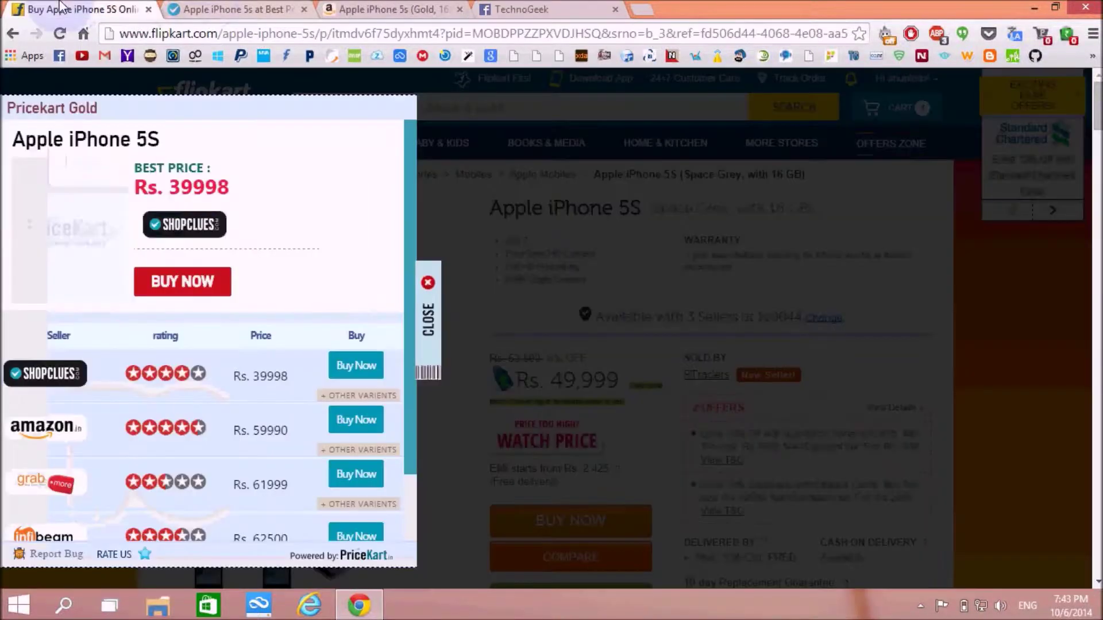
left_click(429, 320)
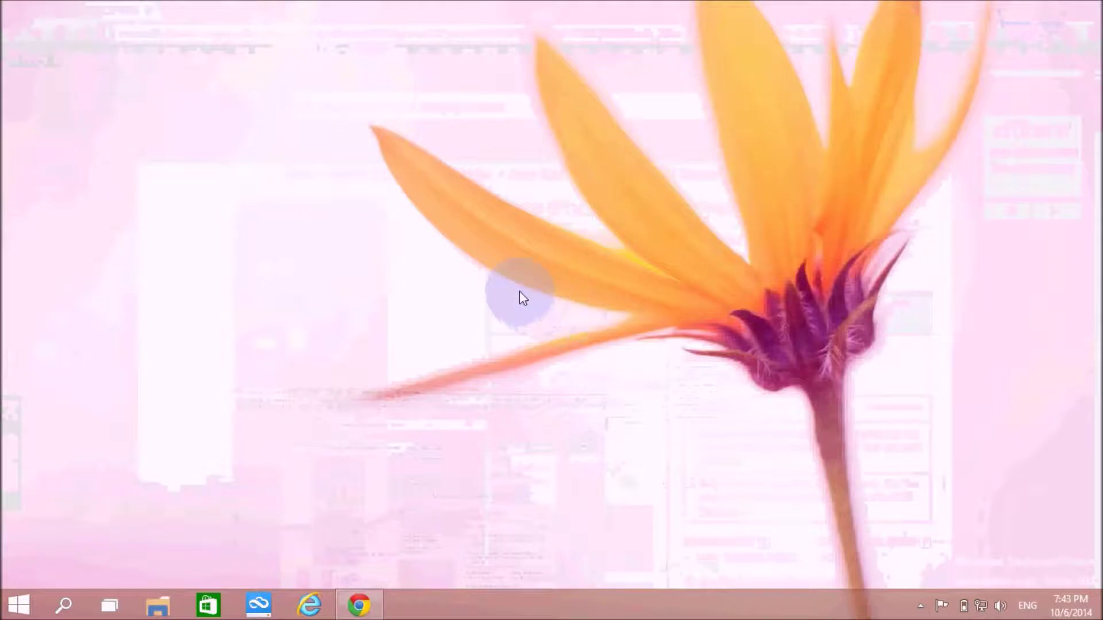
right_click(520, 298)
left_click(565, 339)
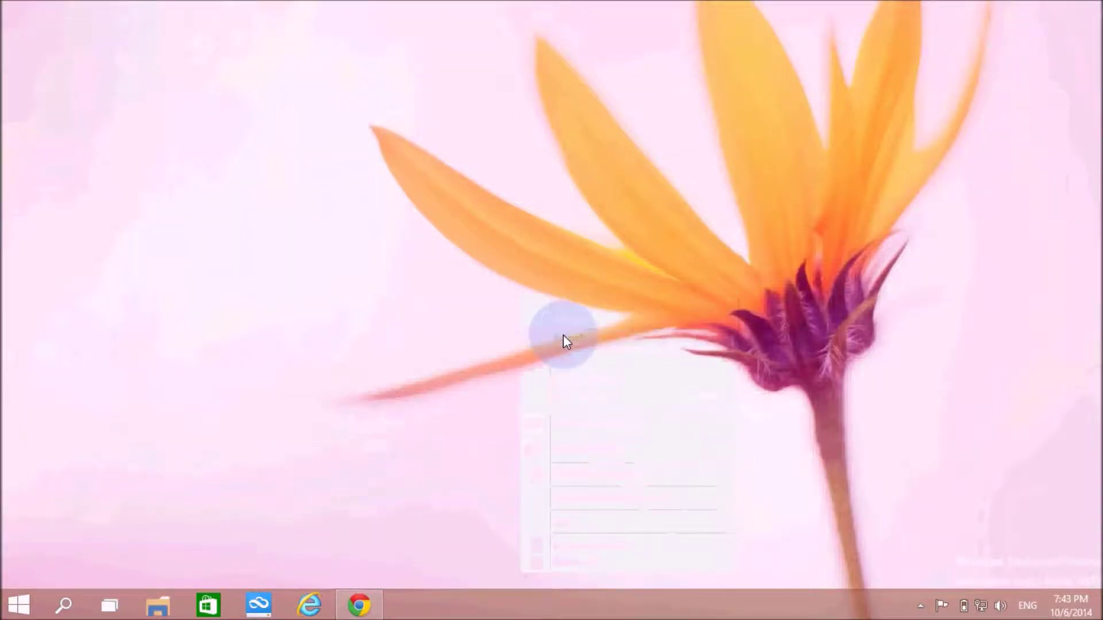